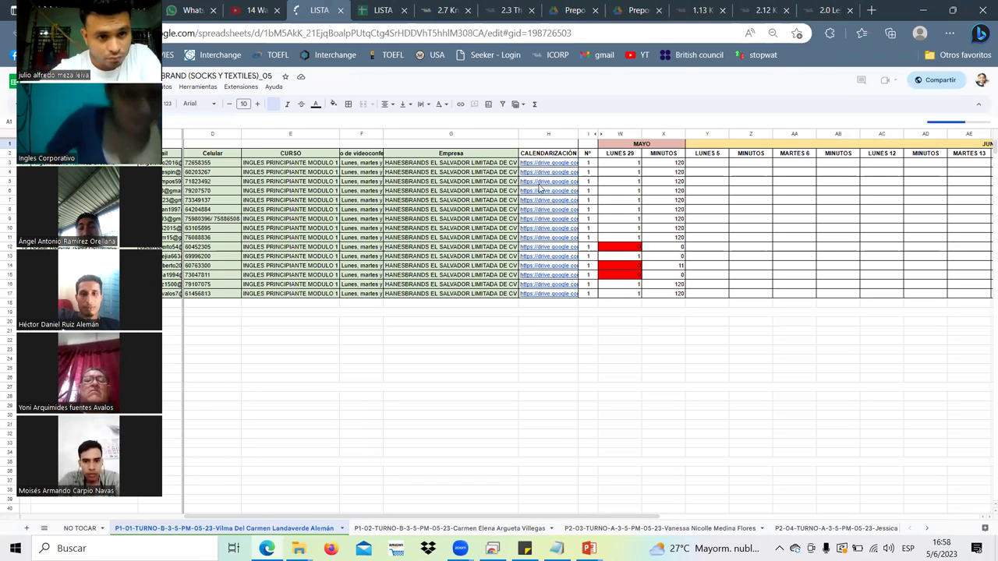
Step: Enter 1 as the LUNES 5 attendance for the first three participants, in cells Y3 to Y5
mouse_move(538, 187)
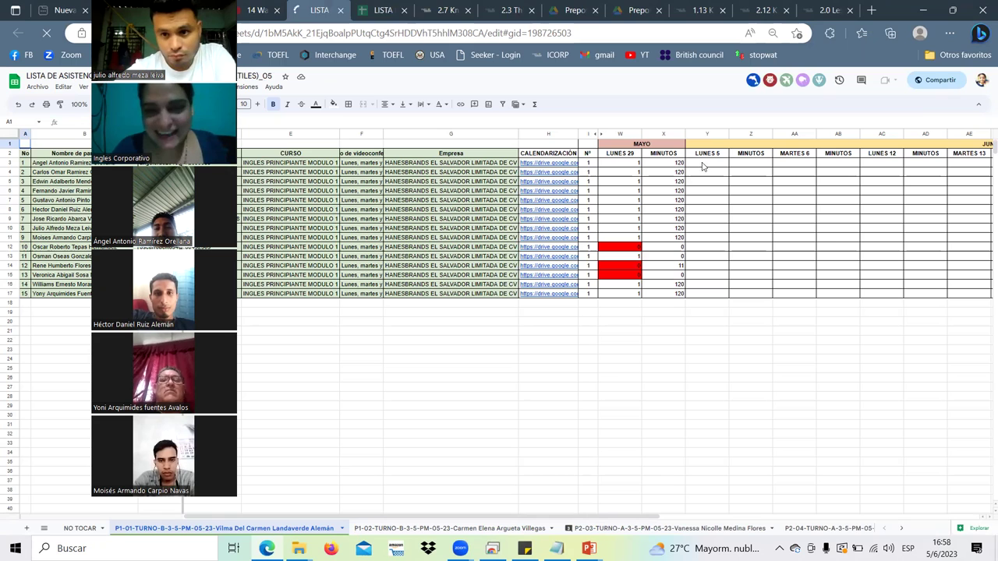
left_click(687, 166)
key("Up")
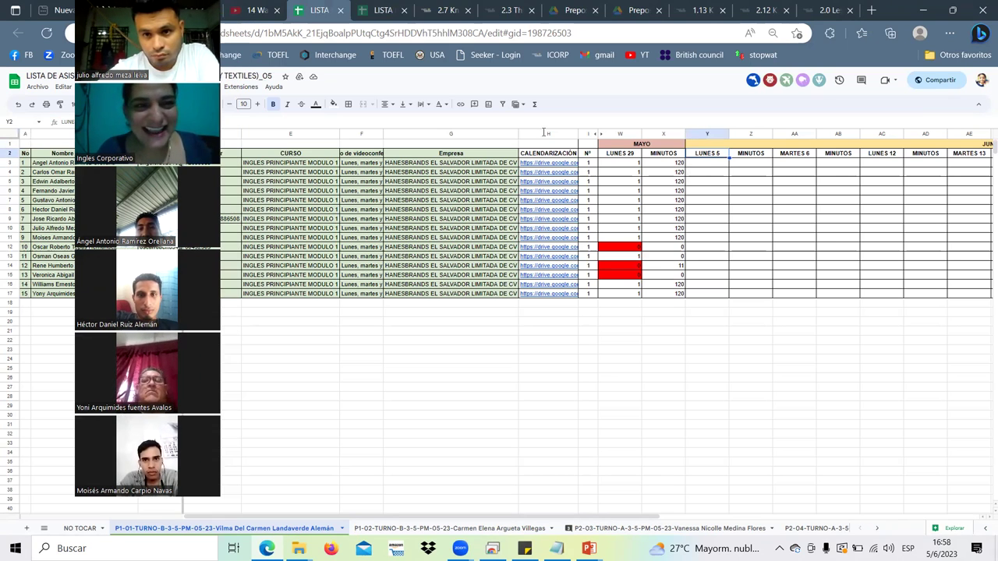
left_click(707, 166)
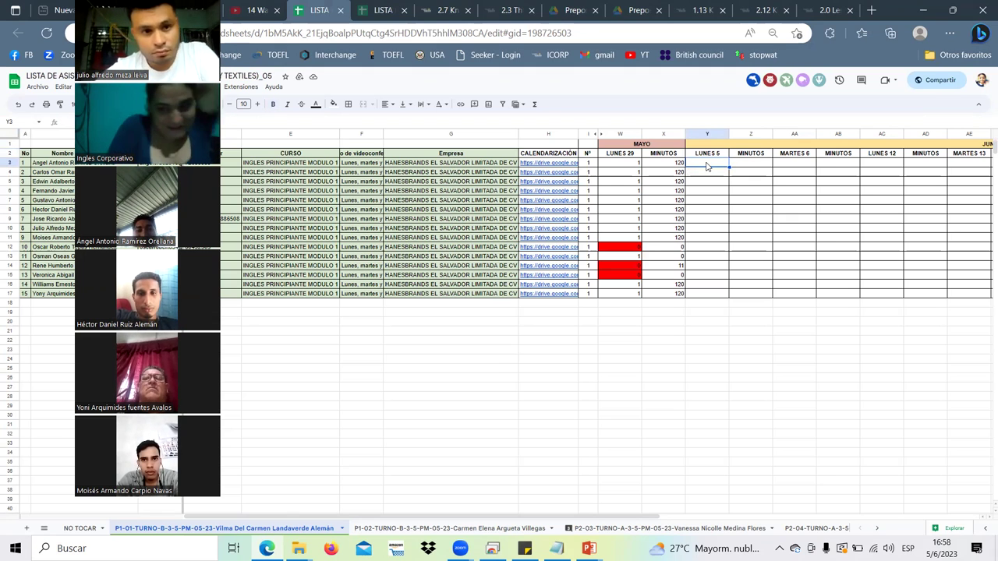
type("1")
key("Return")
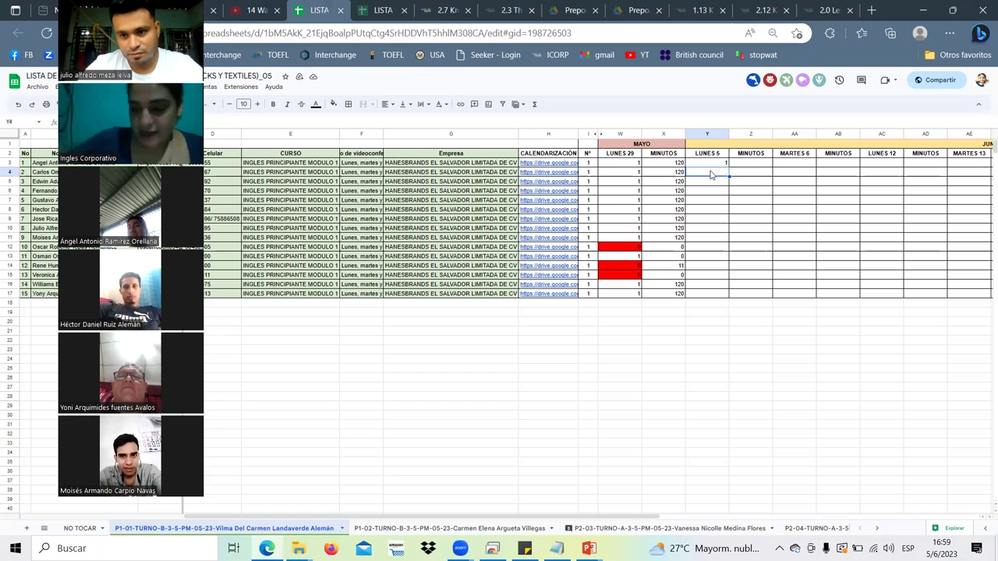
type("1")
key("Return")
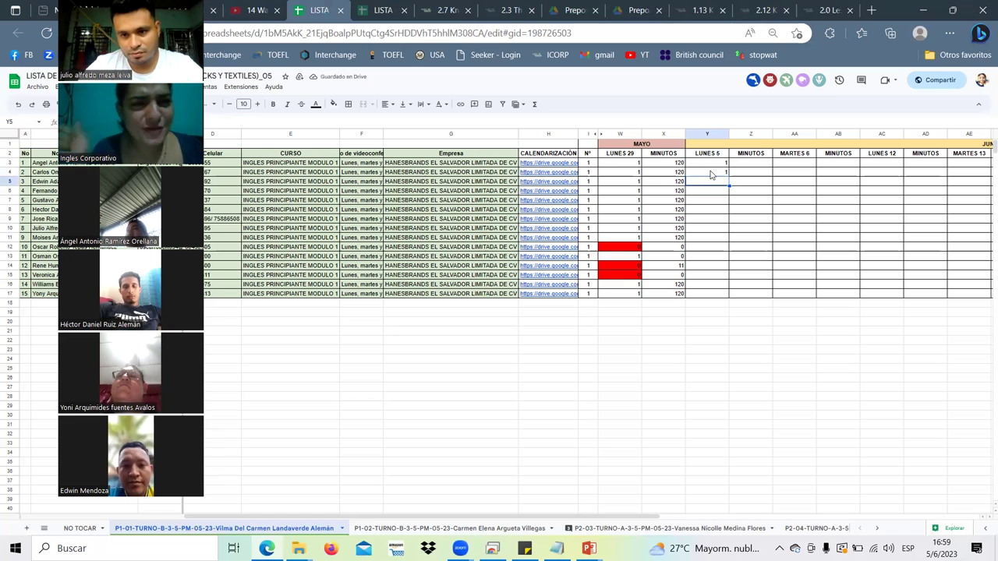
type("1")
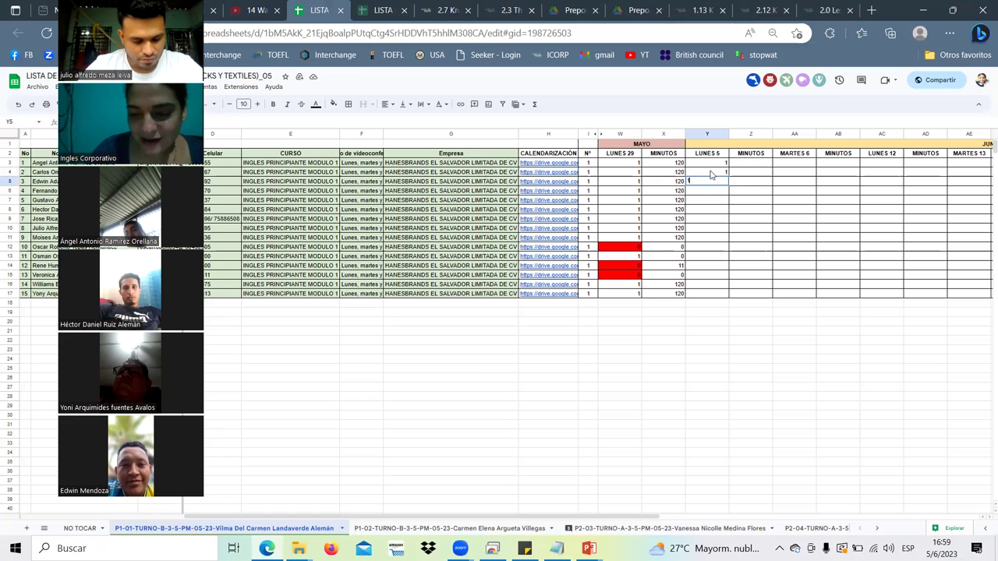
key("Return")
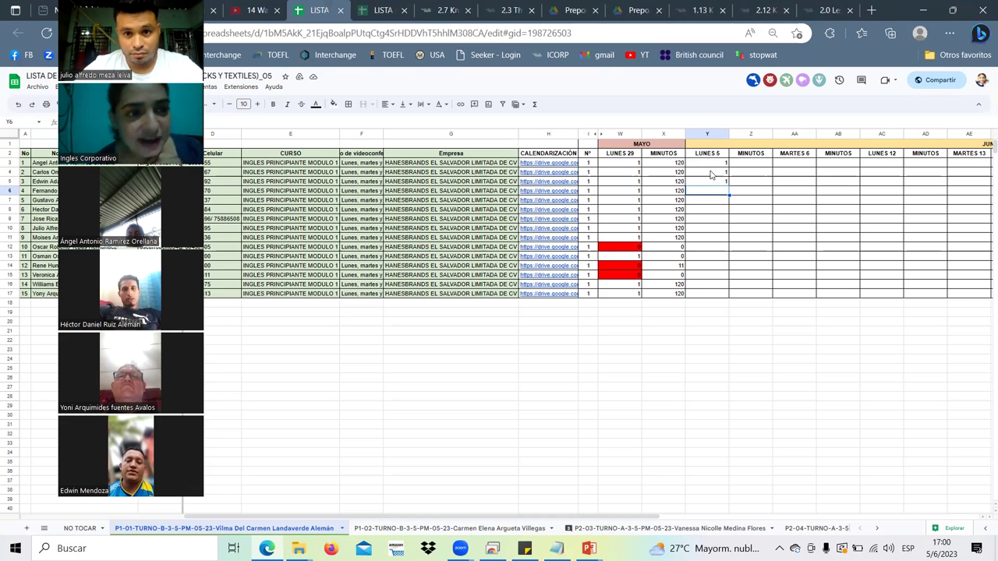
Step: Enter 1 as the LUNES 5 attendance for participants 4 to 6, in cells Y6 to Y8
type("1")
key("Return")
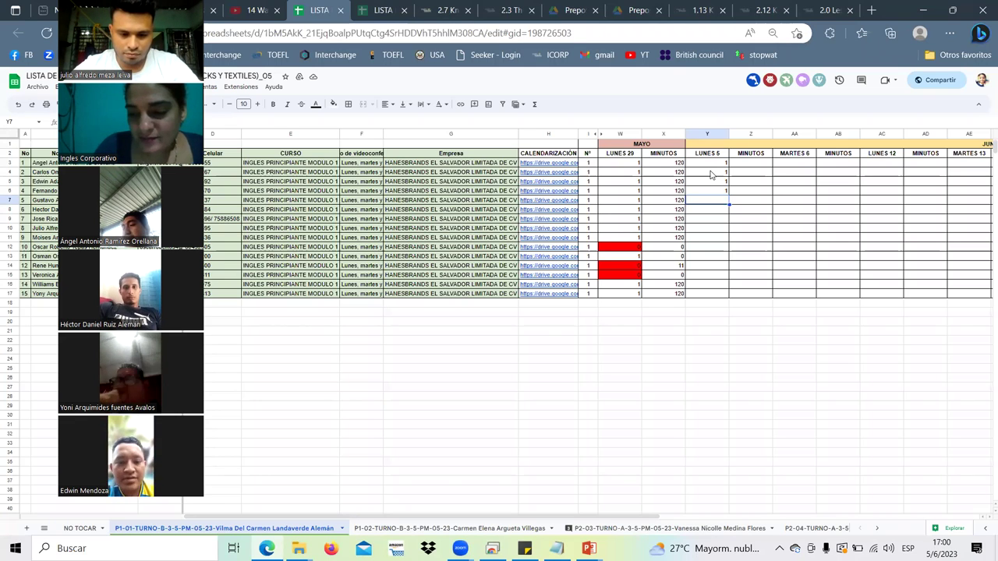
type("1")
key("Return")
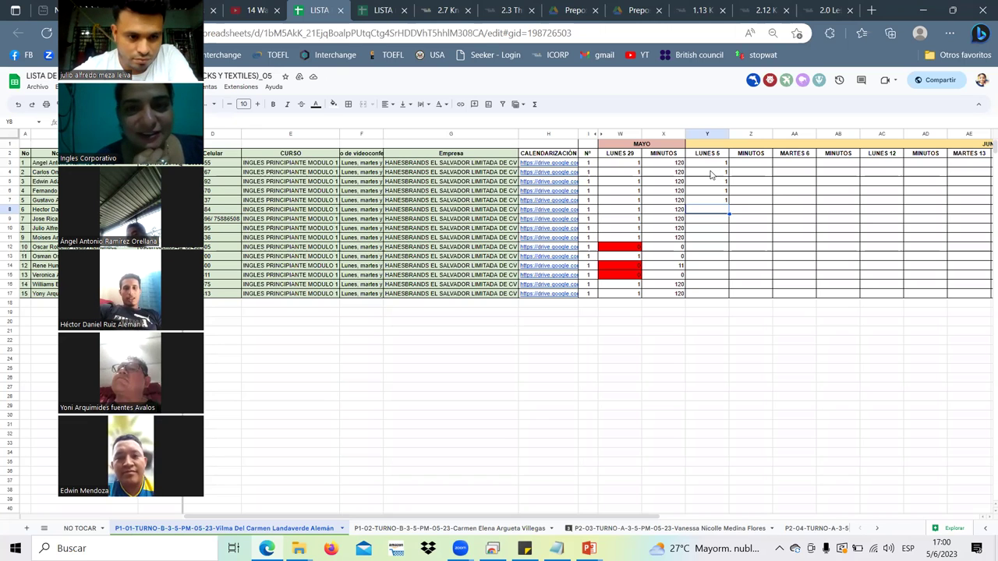
type("1")
key("Return")
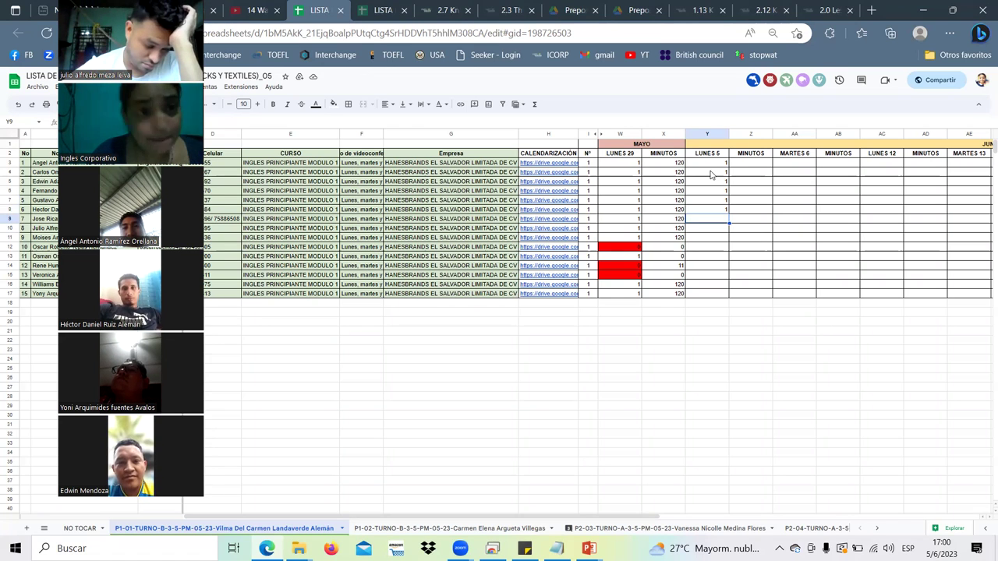
Step: Record LUNES 5 attendance for participants 7 to 9: 0 in Y9, 1 in Y10 and 1 in Y11
type("0")
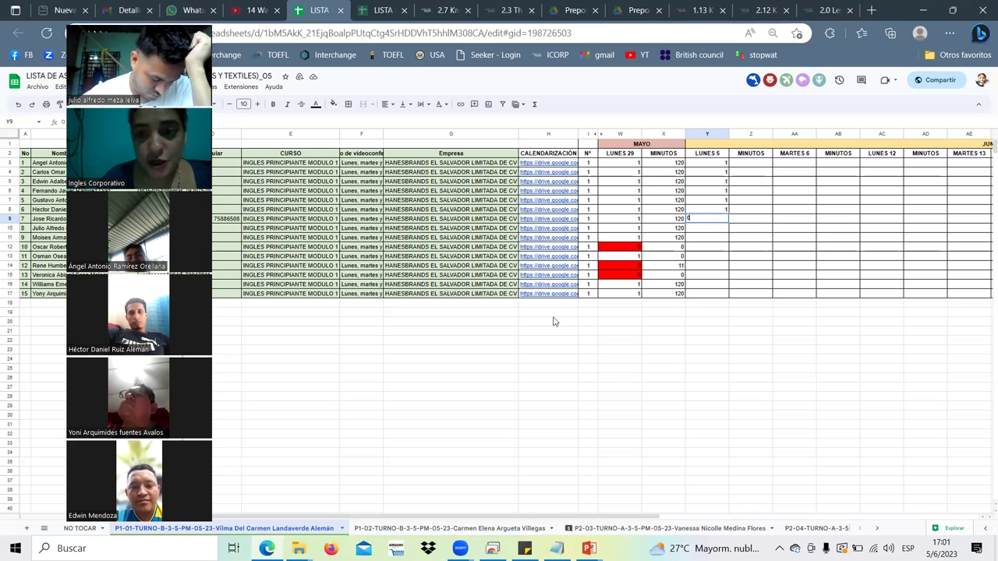
key("Return")
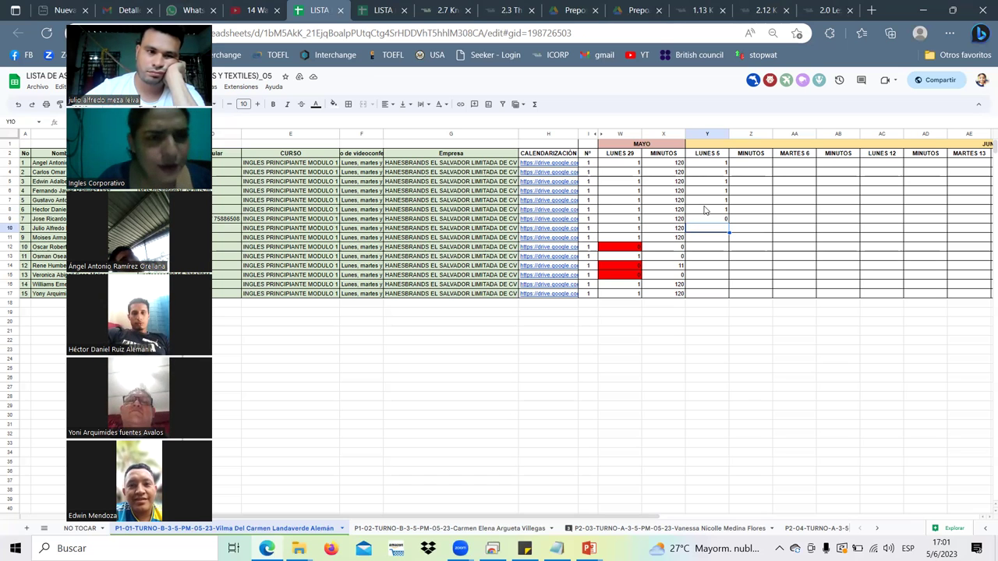
type("1")
key("Return")
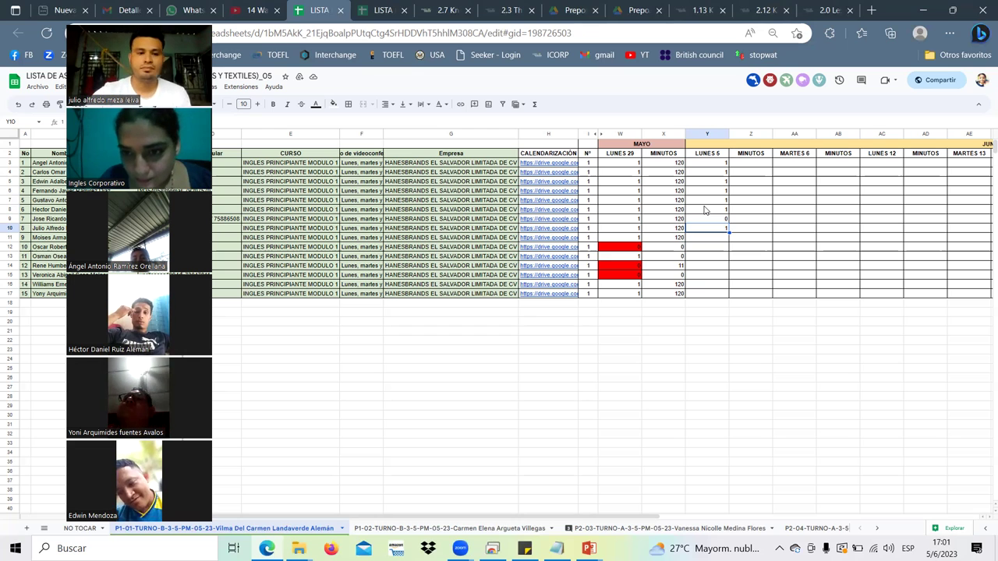
key("Return")
type("1")
key("Return")
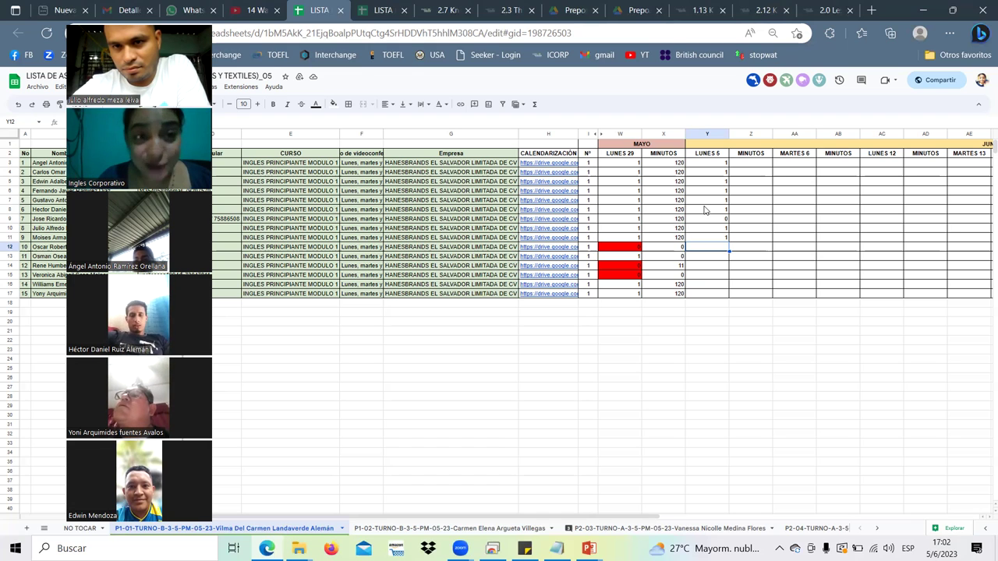
Step: Record LUNES 5 attendance for participants 10 to 12: 1 in Y12, 0 in Y13 and 0 in Y14
type("1")
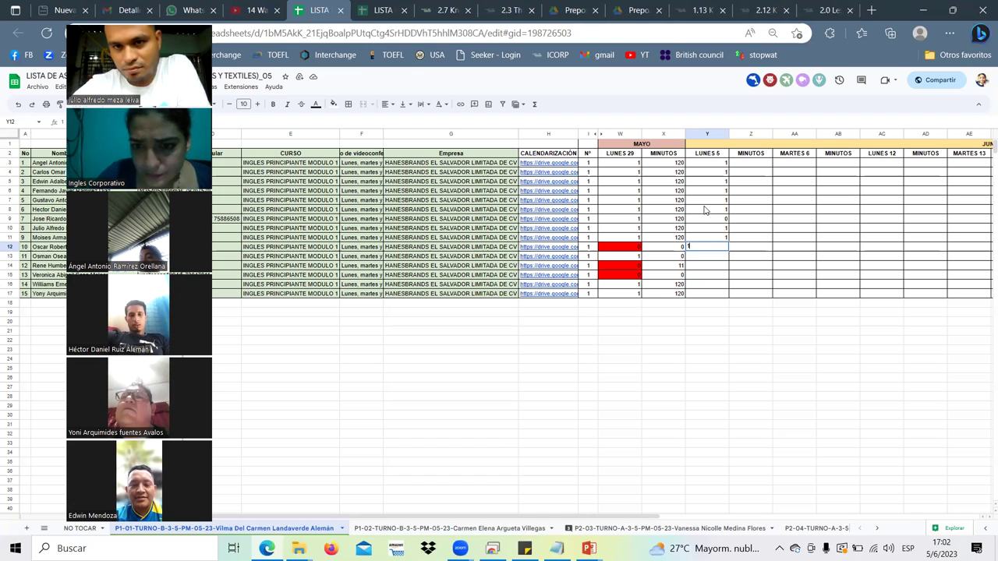
key("Return")
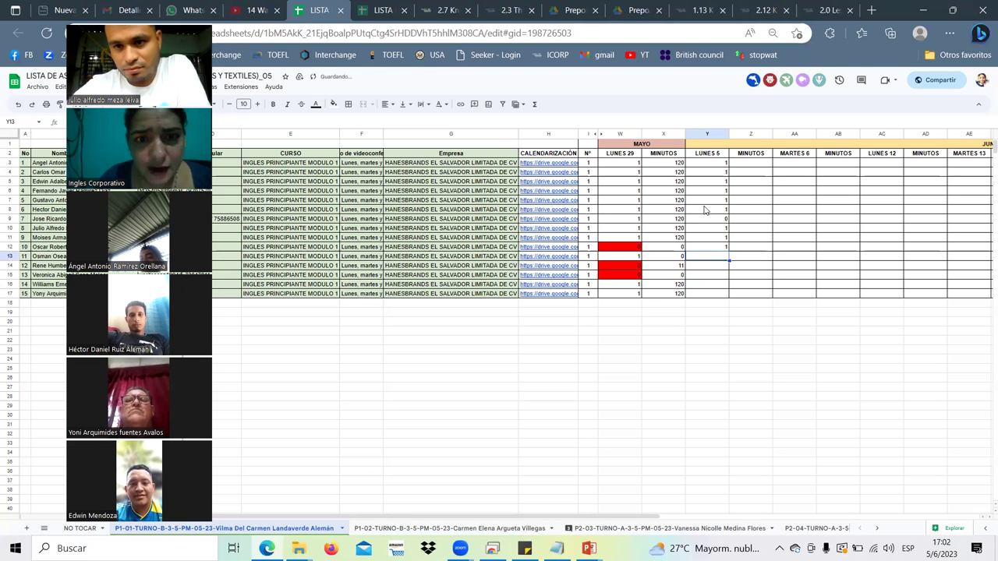
type("0")
key("Return")
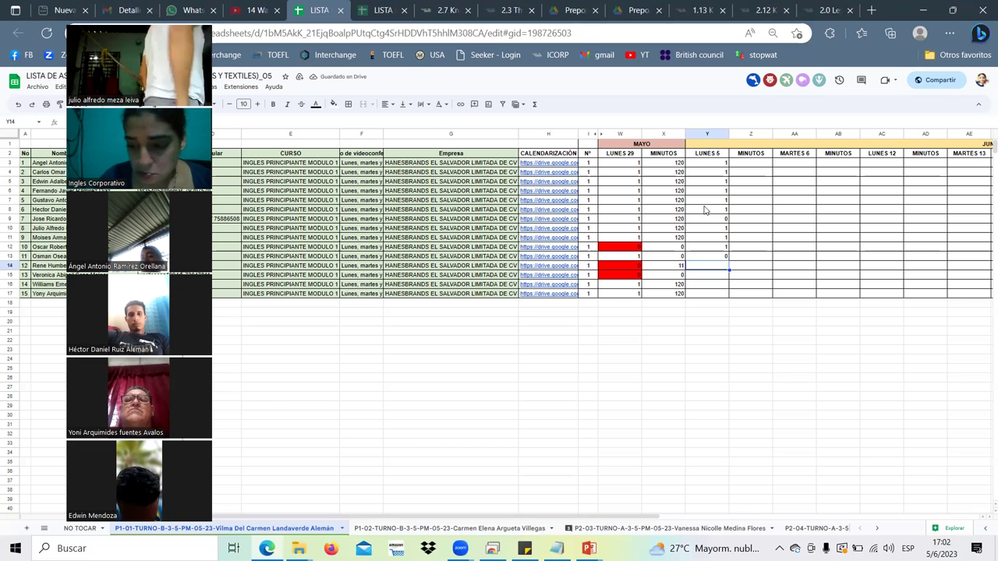
type("0")
key("Return")
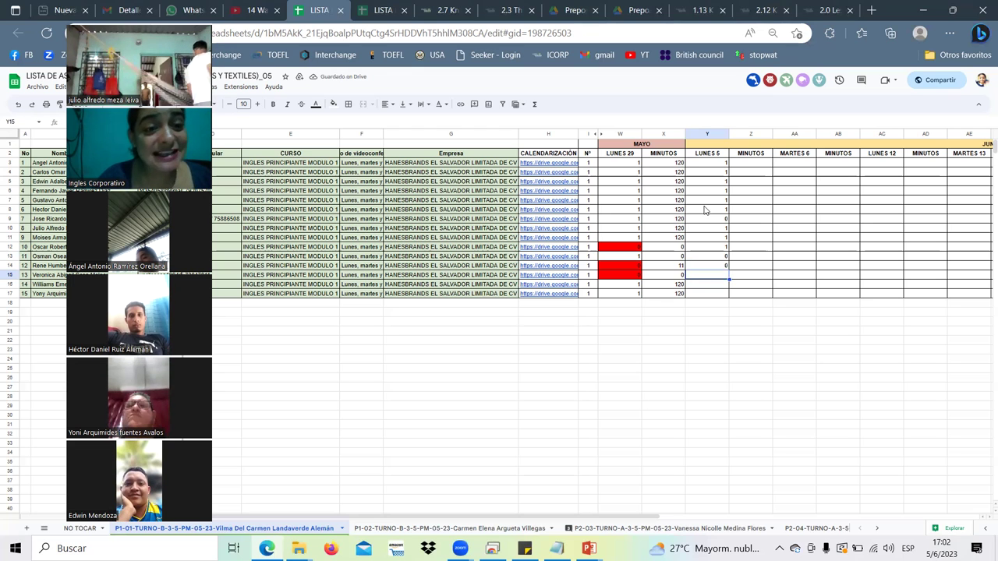
Step: Enter 1 as the LUNES 5 attendance for participants 13 and 15, in cells Y15 and Y17
type("1")
key("Return")
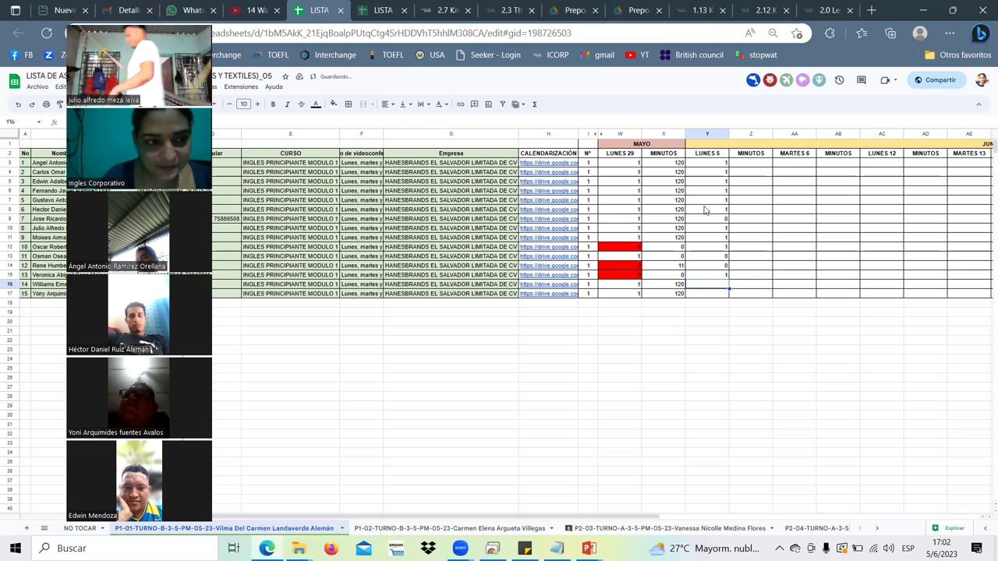
key("Down")
type("1")
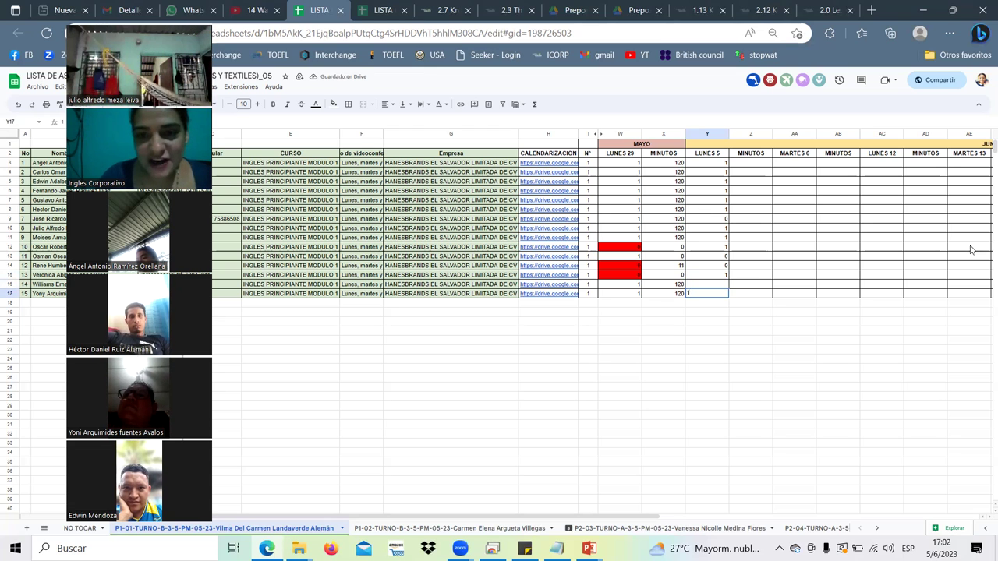
left_click(882, 507)
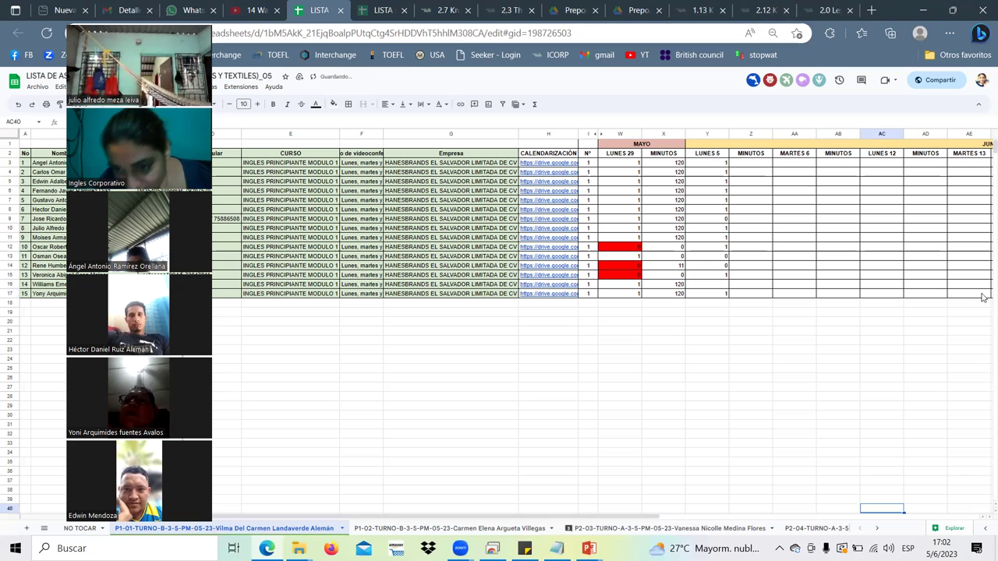
Step: Enter 1 in cell AC39 and 1 as participant 14's LUNES 5 attendance in cell Y16
key("Up")
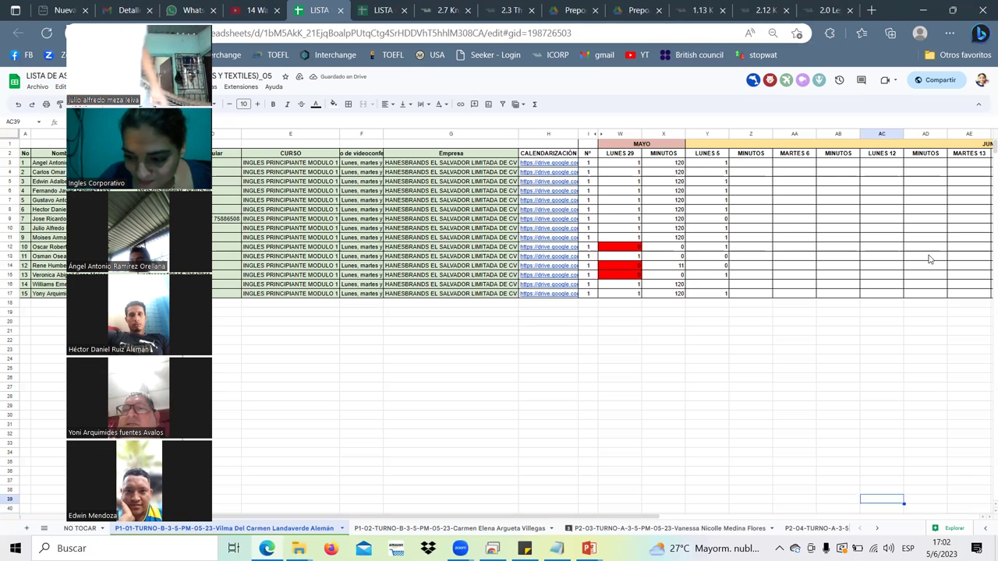
type("1")
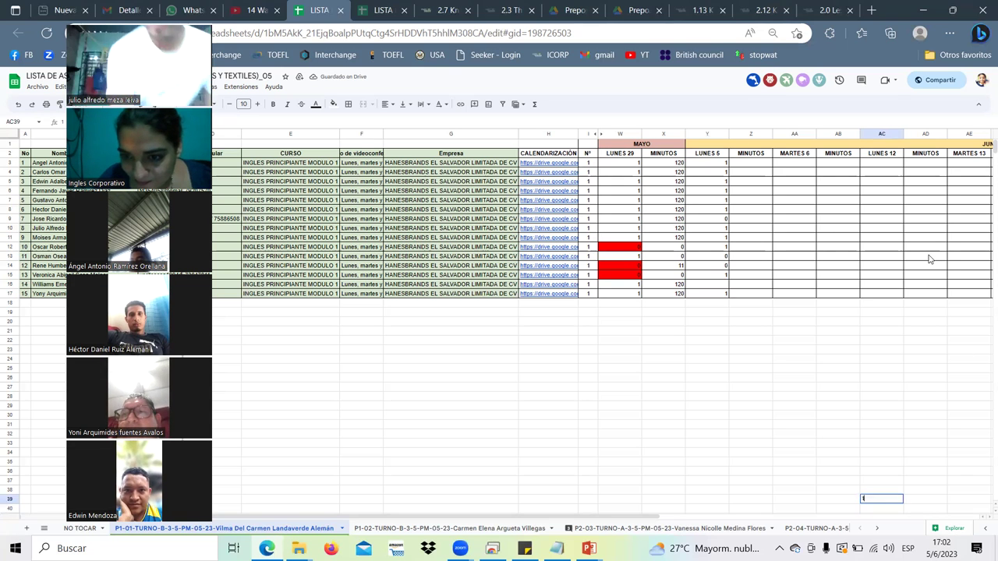
left_click(723, 285)
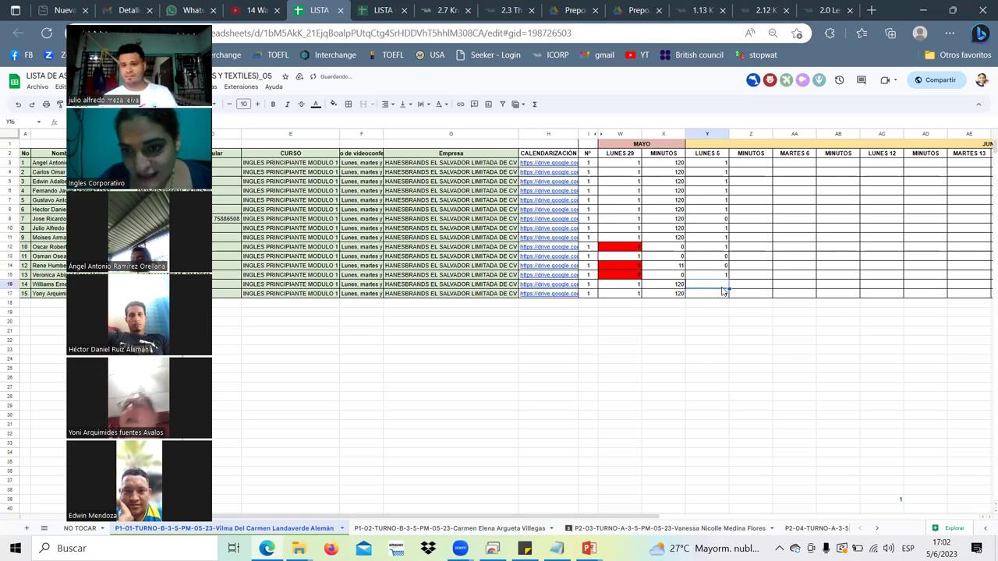
left_click(694, 396)
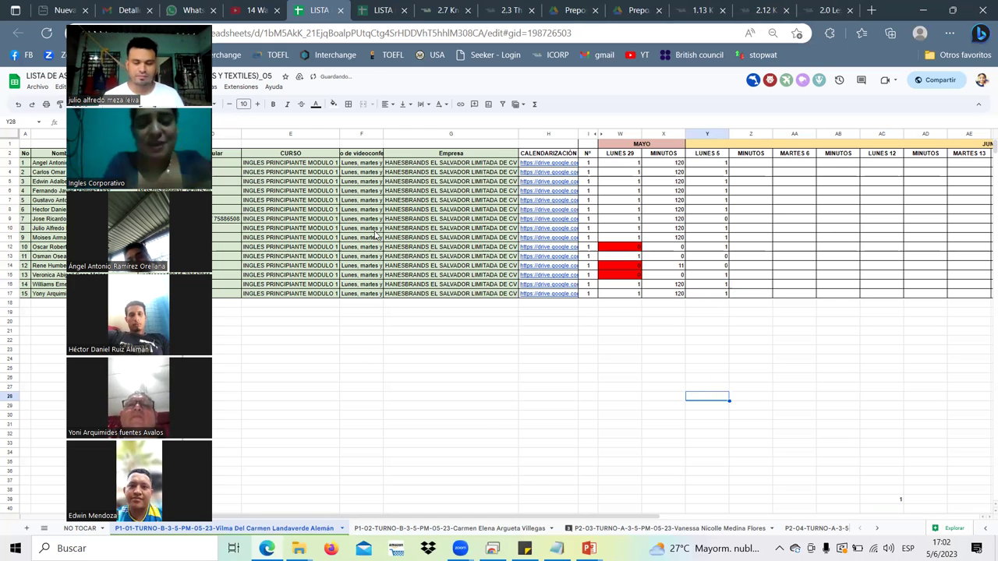